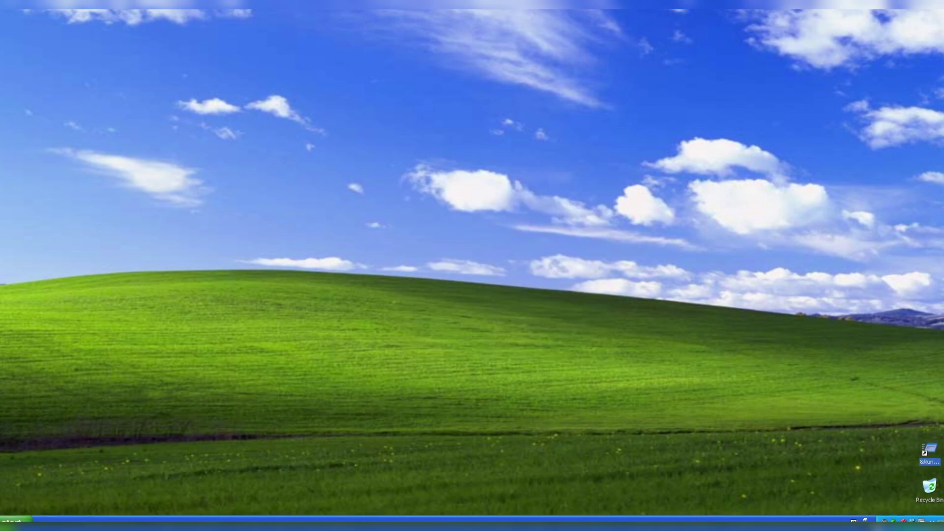
# Autorun Vista setup from DVD drive D: through My Computer, then close My Computer
pyautogui.click(15, 522)
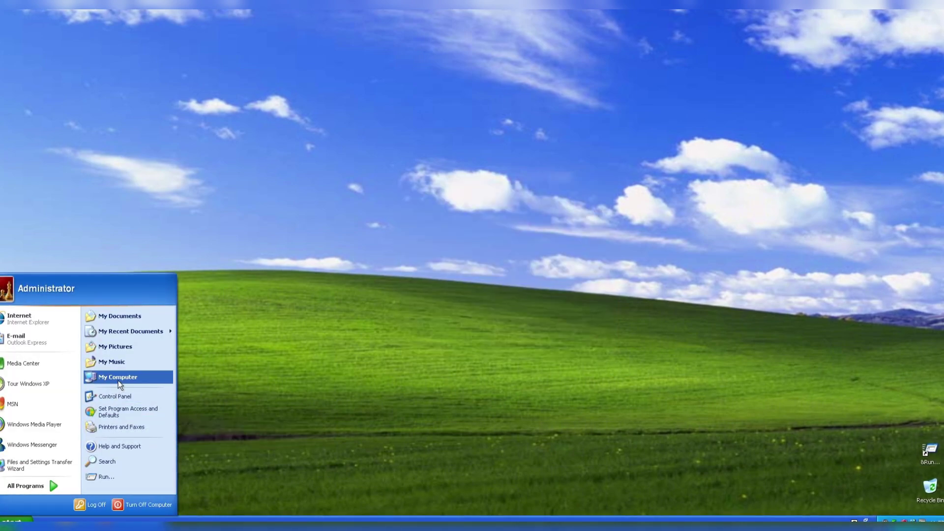
pyautogui.click(117, 378)
pyautogui.click(167, 217)
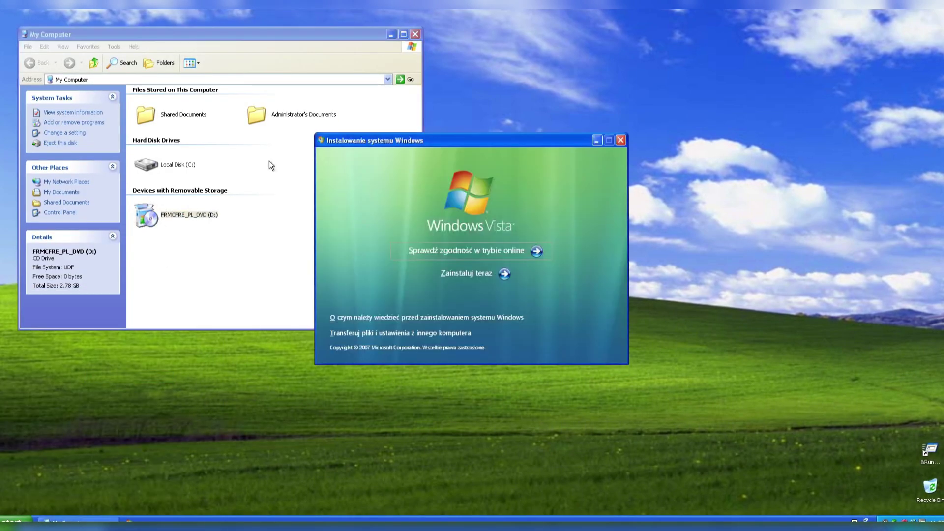
pyautogui.click(416, 34)
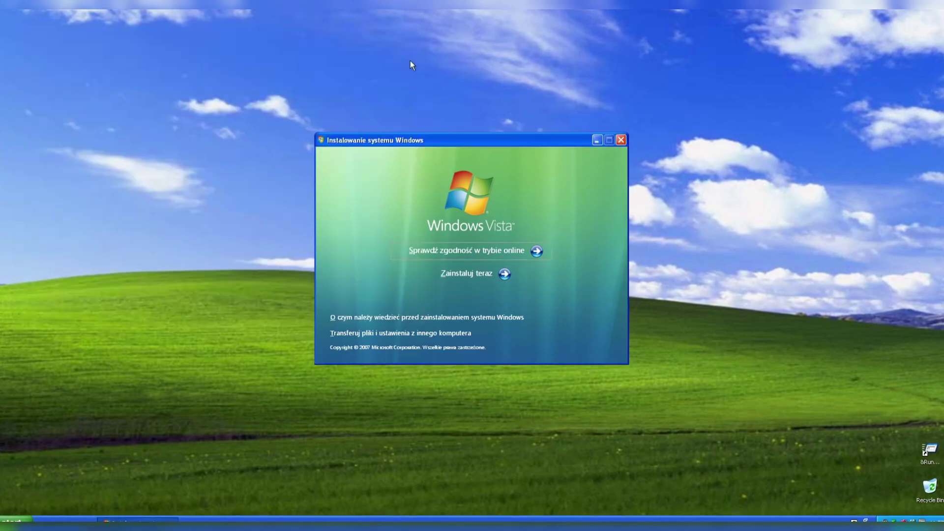
# Start the install, skipping the latest updates and the product key
pyautogui.click(453, 280)
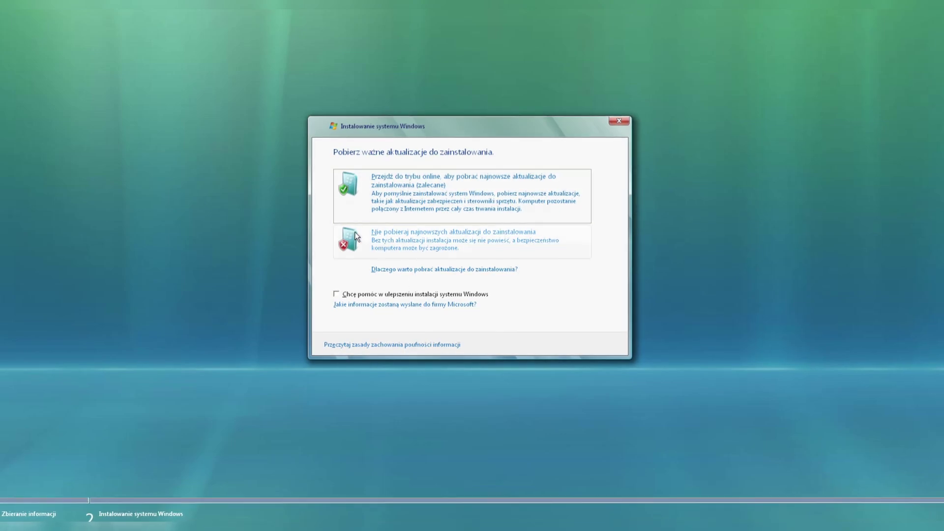
pyautogui.click(376, 242)
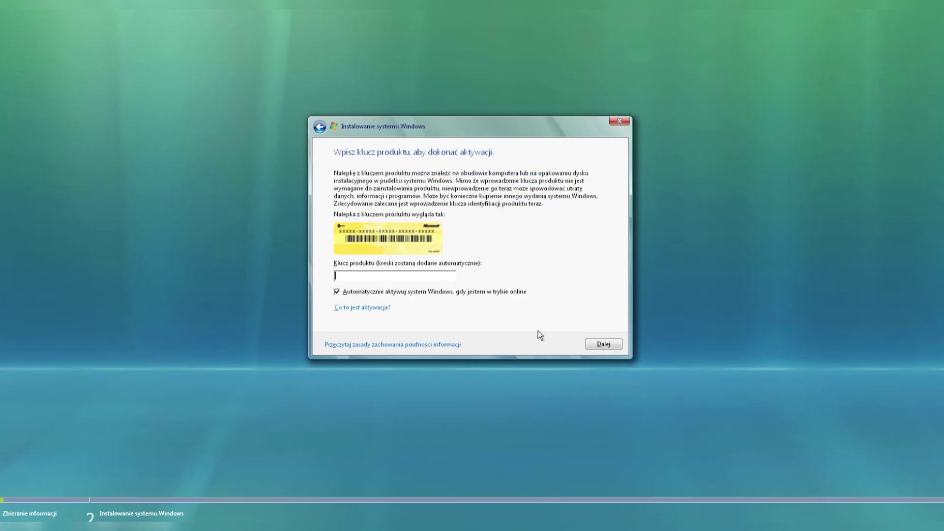
pyautogui.click(600, 345)
pyautogui.click(589, 289)
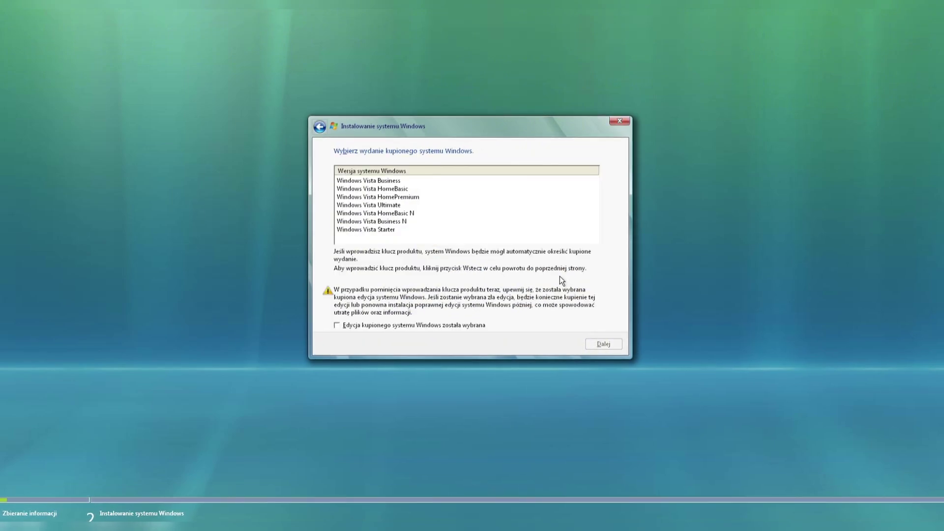
# Select the Windows Vista Ultimate edition and confirm it was purchased
pyautogui.click(378, 205)
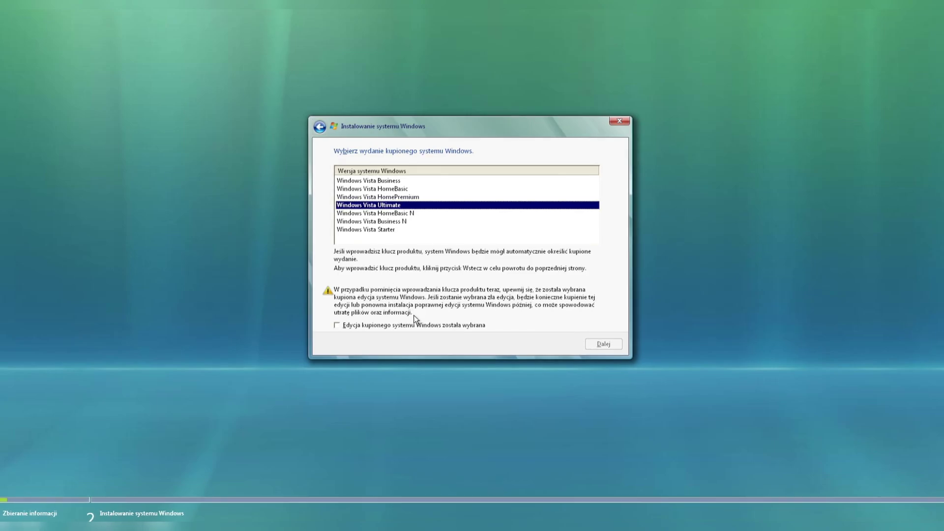
pyautogui.click(425, 325)
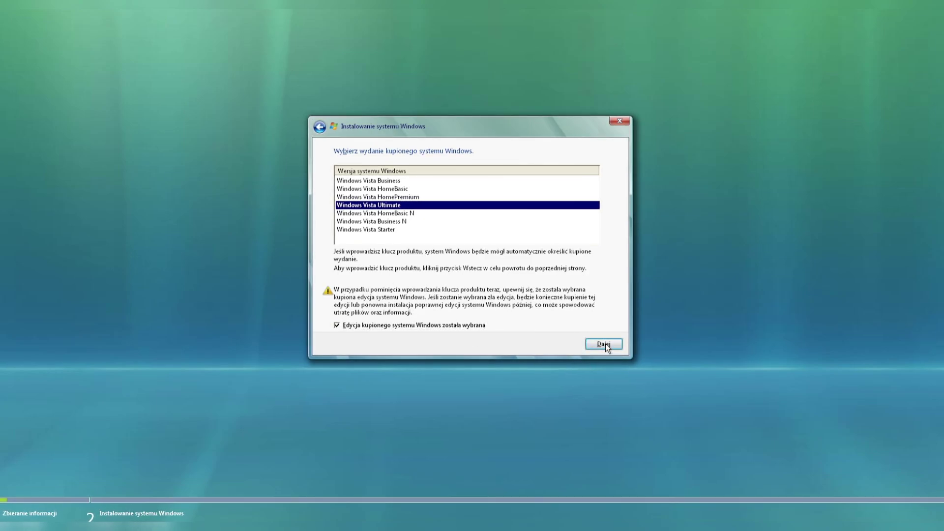
pyautogui.click(606, 344)
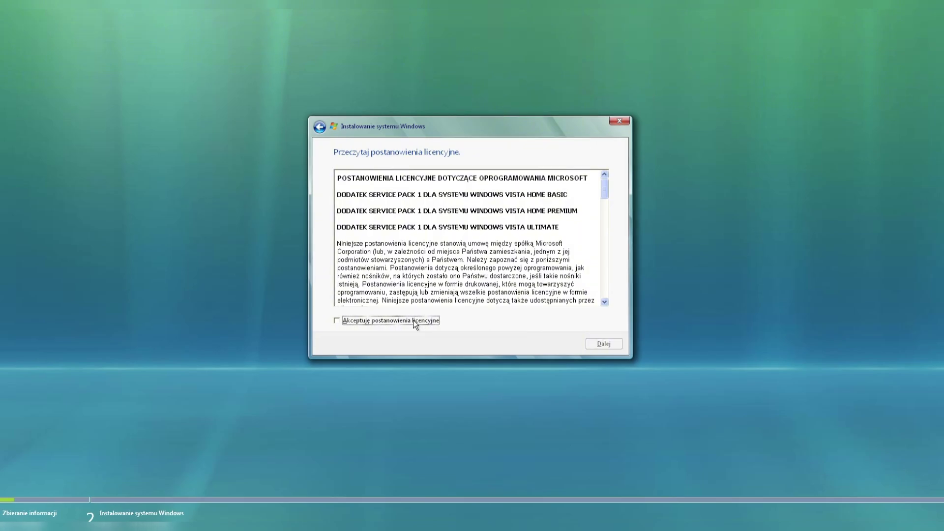
# Accept the Windows Vista license terms
pyautogui.click(410, 321)
pyautogui.moveTo(605, 181); pyautogui.dragTo(607, 299)
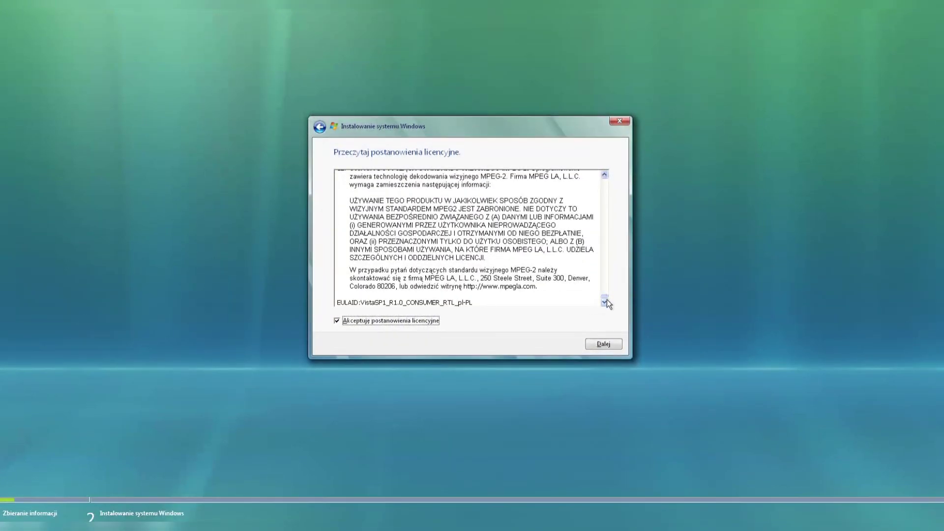
pyautogui.click(602, 346)
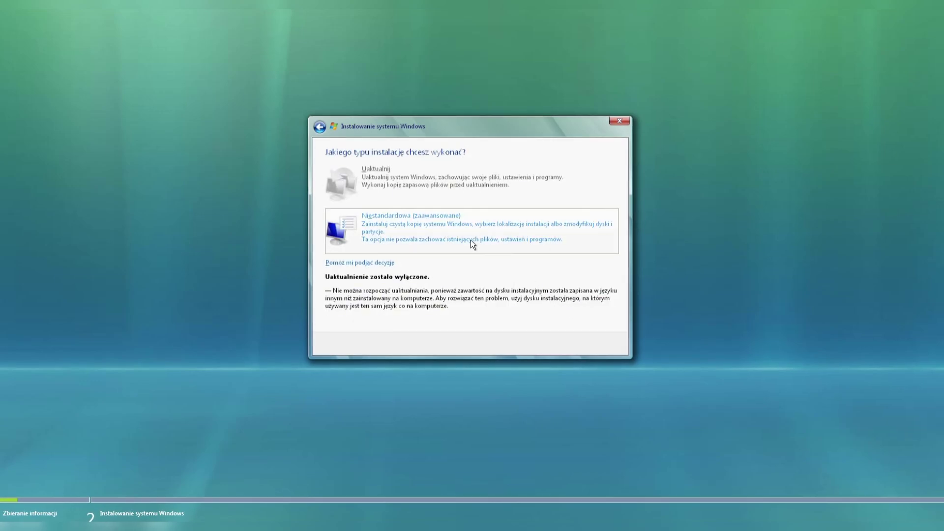
# Choose a custom install on Disk 0 Partition 1 (C:), keeping old files in Windows.old
pyautogui.click(456, 225)
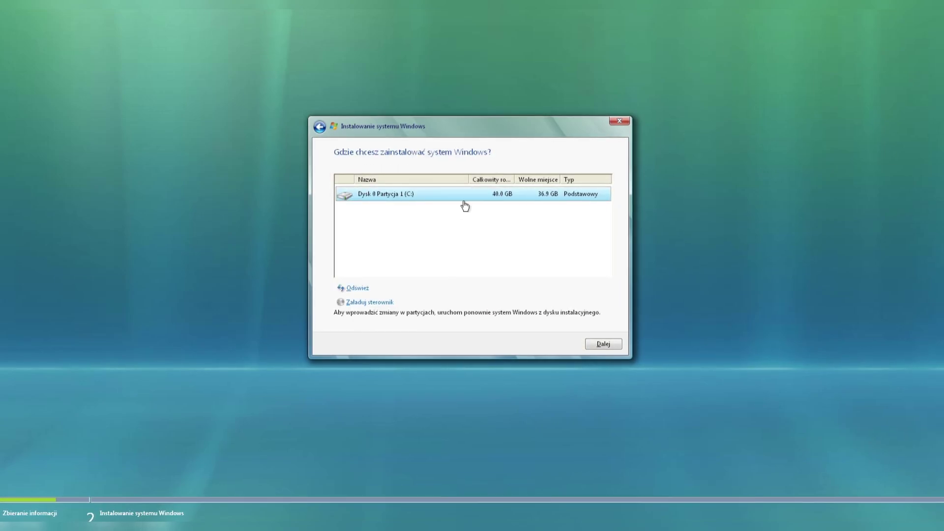
pyautogui.click(602, 344)
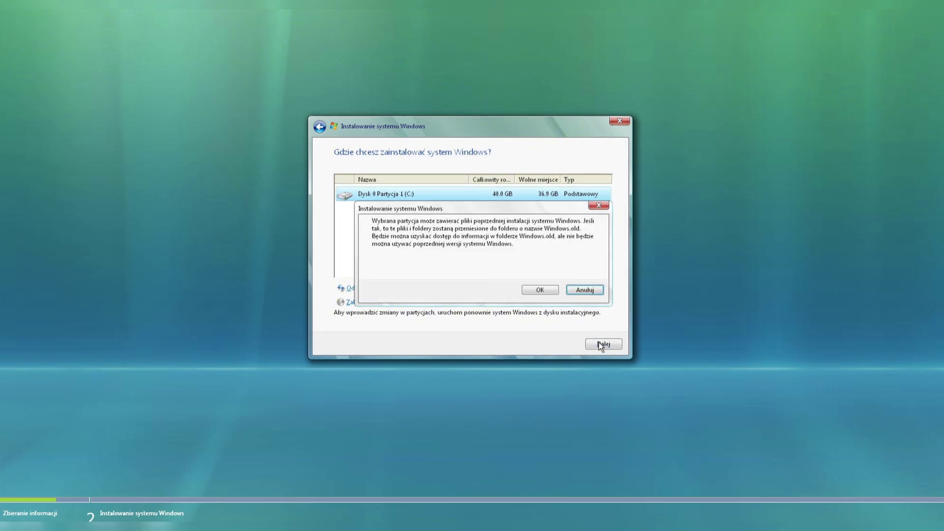
pyautogui.click(540, 289)
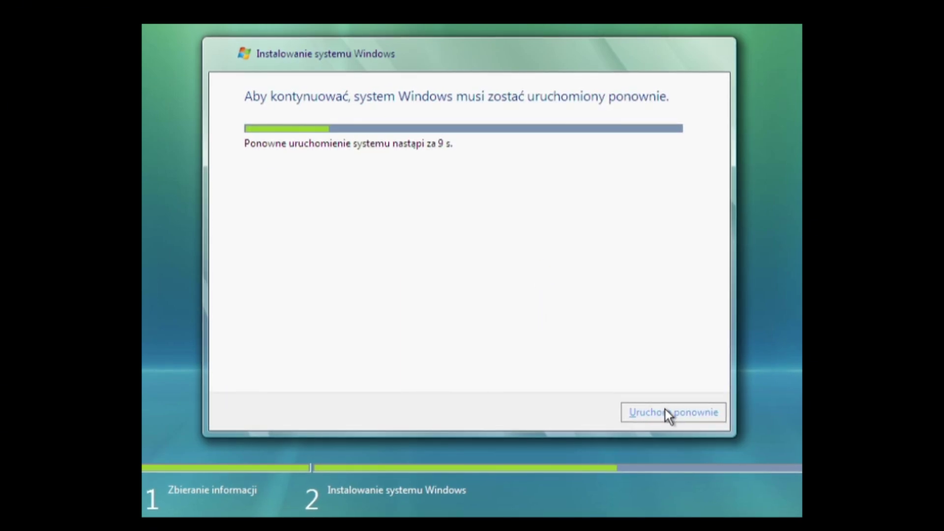
# Restart the computer immediately once installation finishes
pyautogui.click(679, 412)
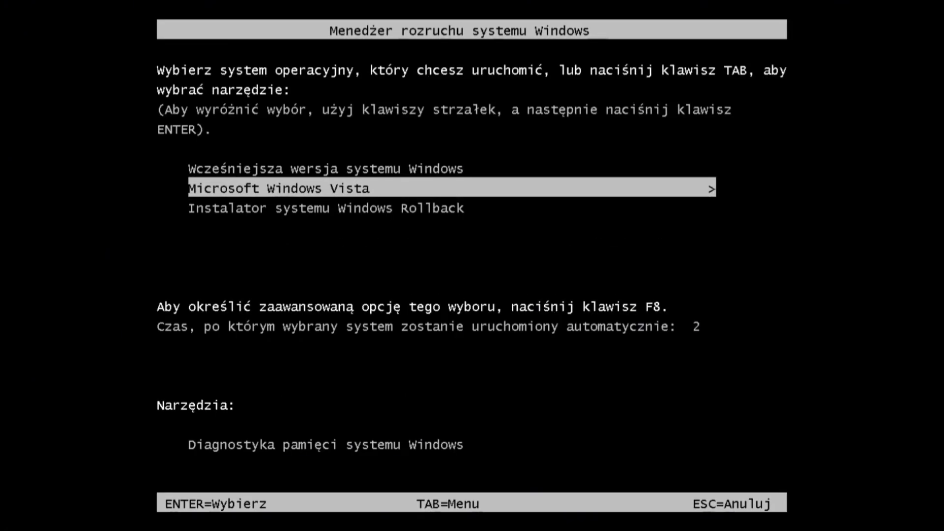
# Boot Microsoft Windows Vista from the Windows Boot Manager
pyautogui.press('Return')
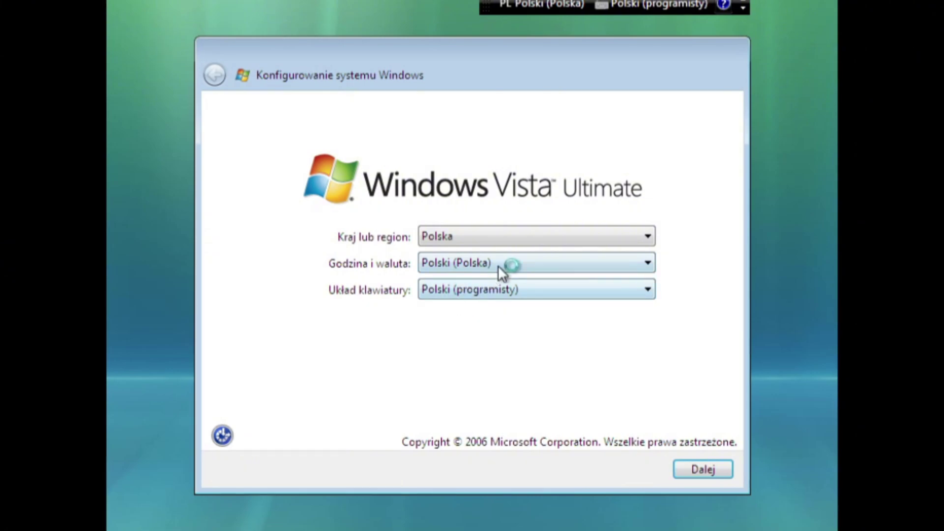
# Keep country Polska and Polski (Polska) time and currency format
pyautogui.click(508, 238)
pyautogui.click(673, 215)
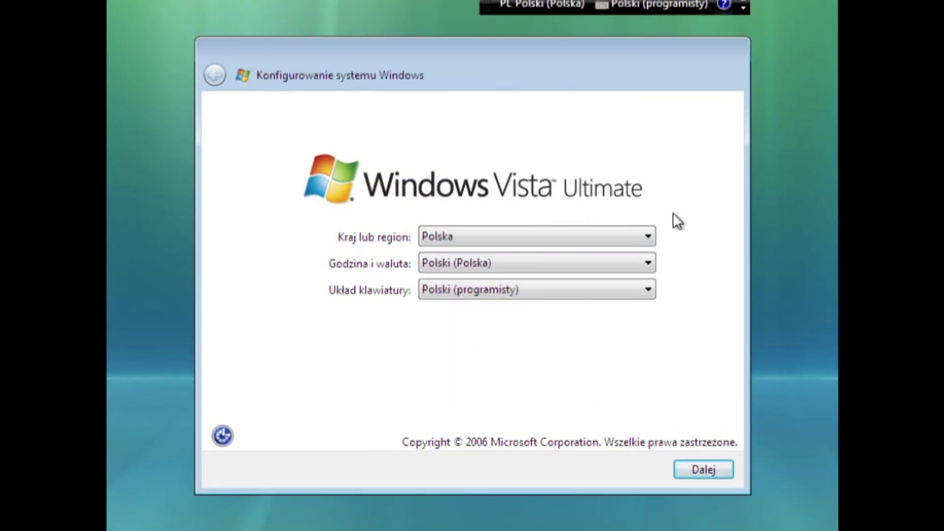
pyautogui.click(595, 271)
pyautogui.click(684, 383)
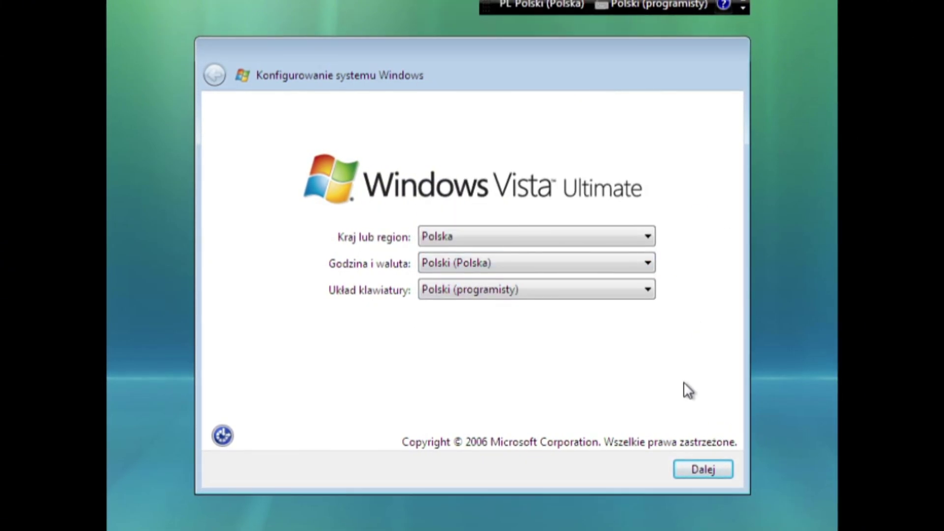
pyautogui.click(703, 469)
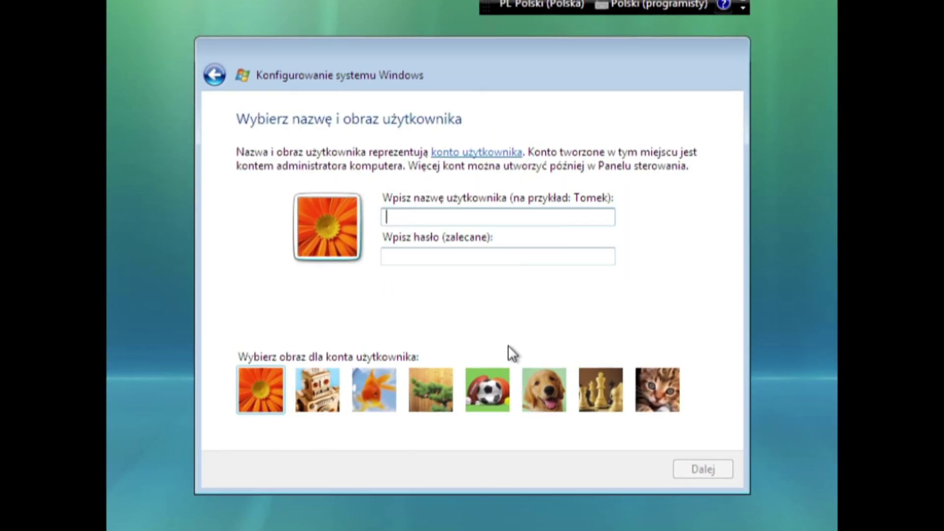
# Create user VM Test and accept computer name VMTest-PC
pyautogui.write('VM')
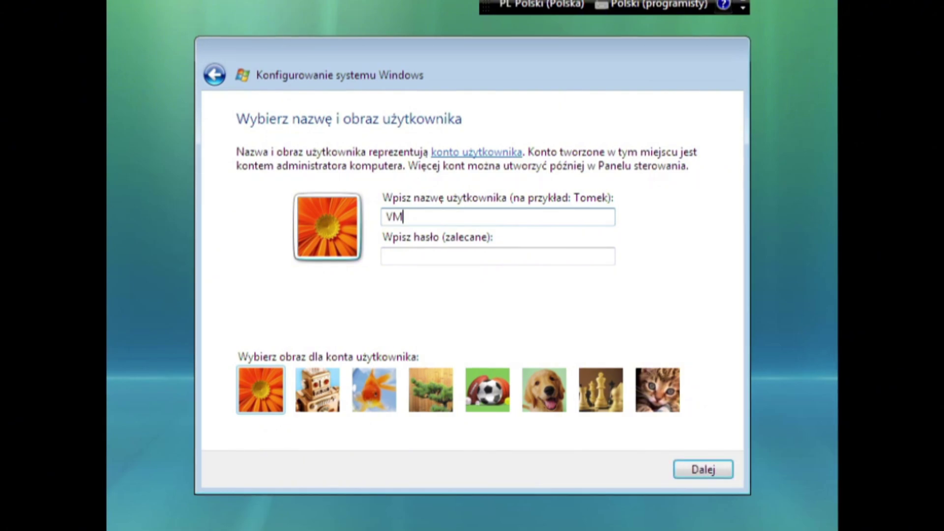
pyautogui.write(' Test')
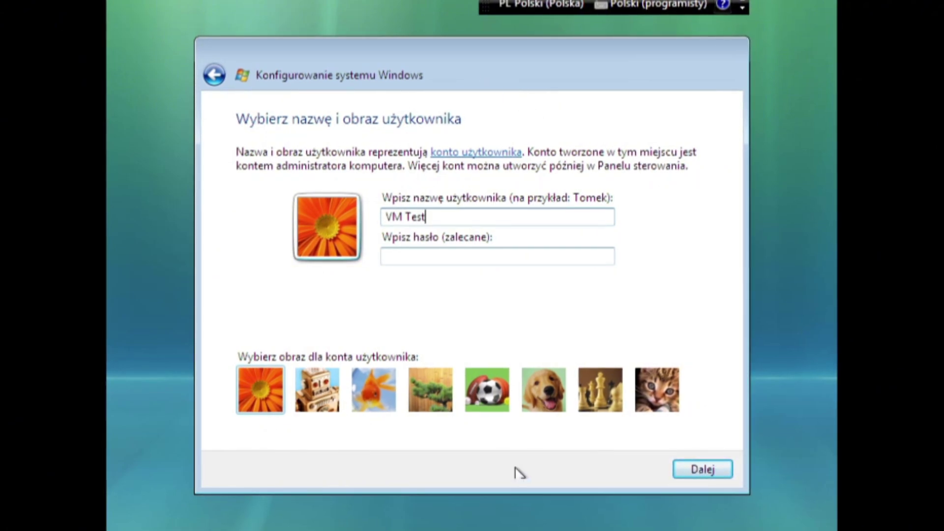
pyautogui.click(374, 390)
pyautogui.click(708, 471)
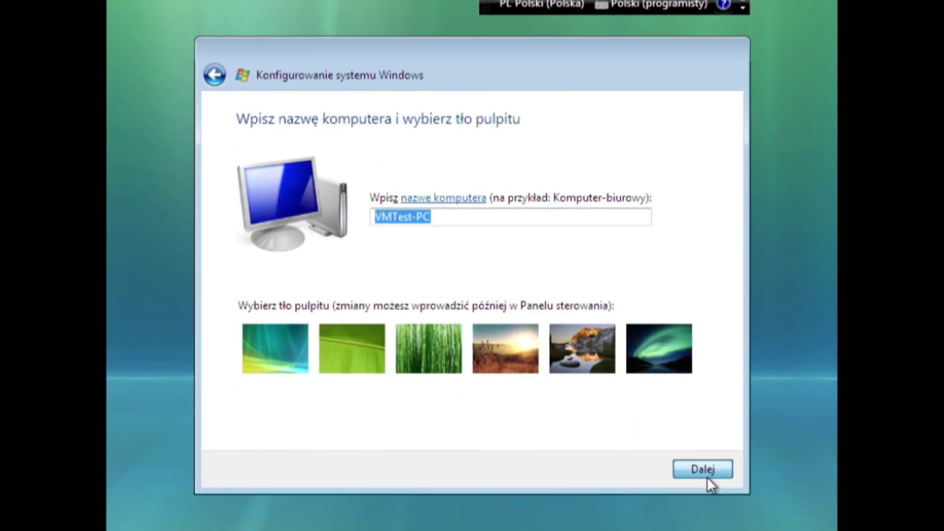
pyautogui.click(708, 475)
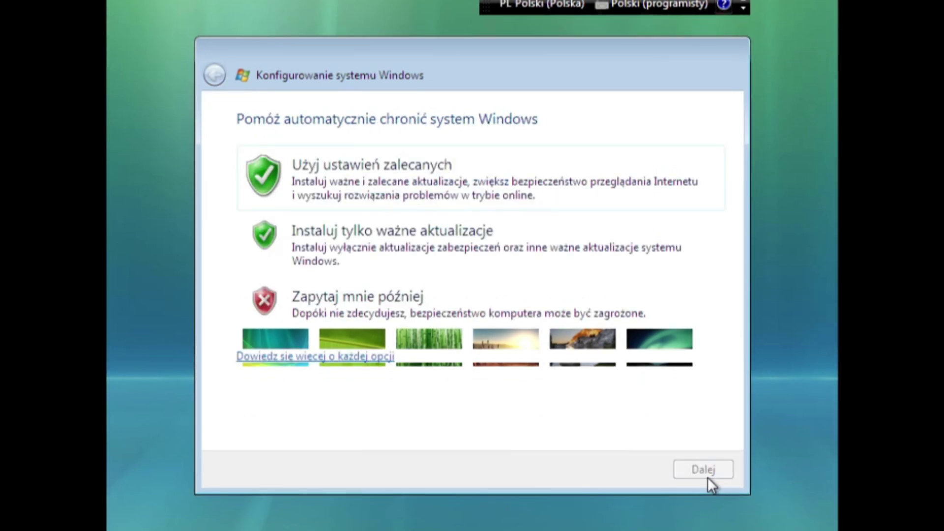
# Use recommended protection settings, accept the time and date, and start Windows Vista
pyautogui.click(378, 165)
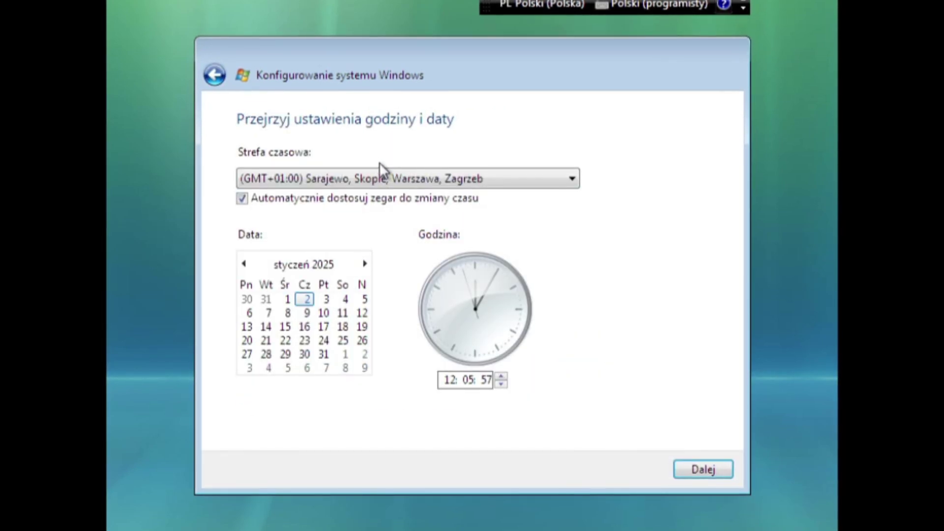
pyautogui.click(694, 475)
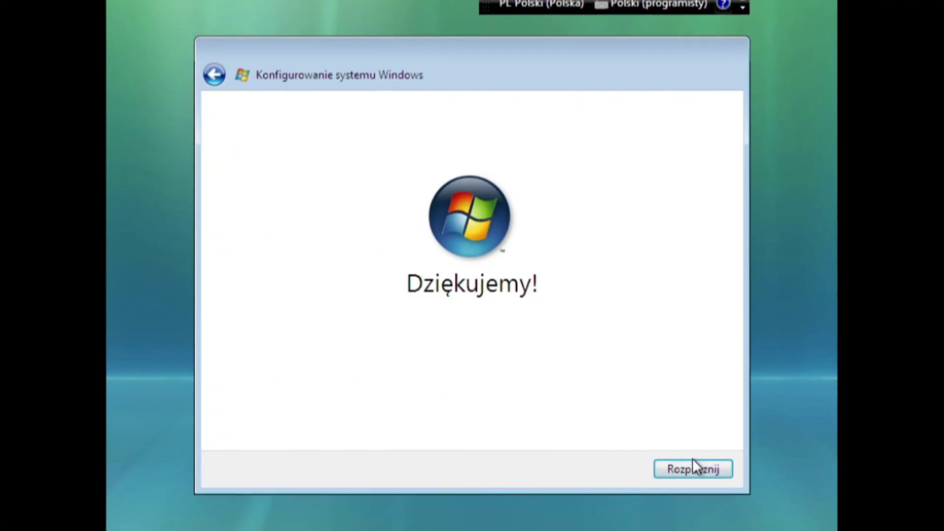
pyautogui.click(691, 462)
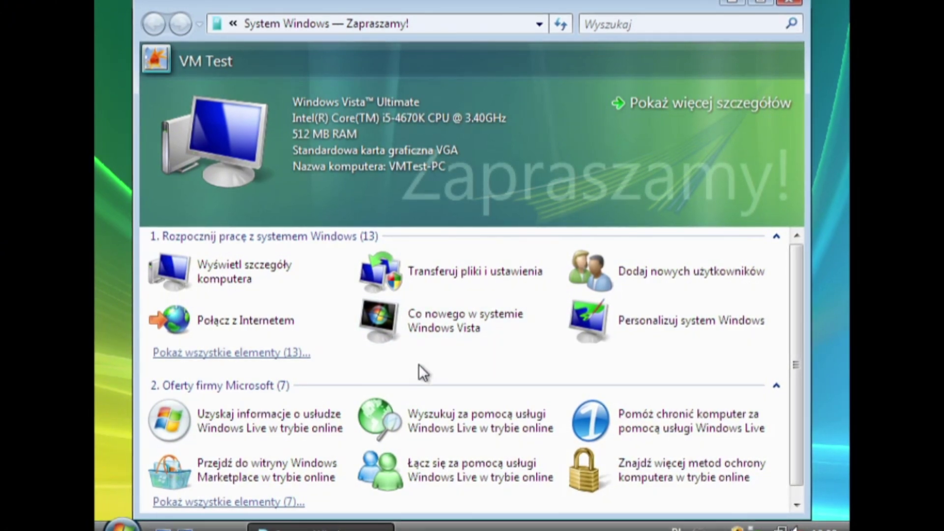
# Close the Welcome Center, run winver, and move the About dialog to the centre
pyautogui.click(427, 318)
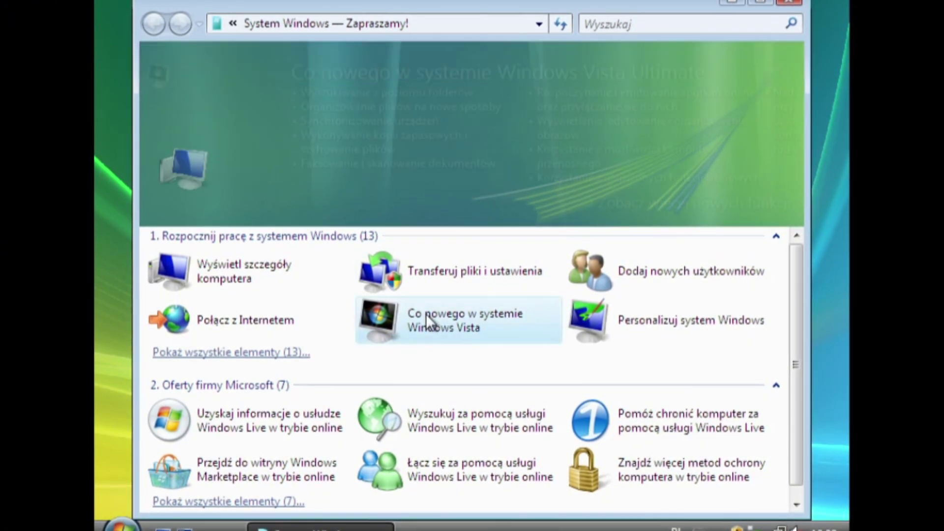
pyautogui.click(790, 4)
pyautogui.press('super+r')
pyautogui.write('w')
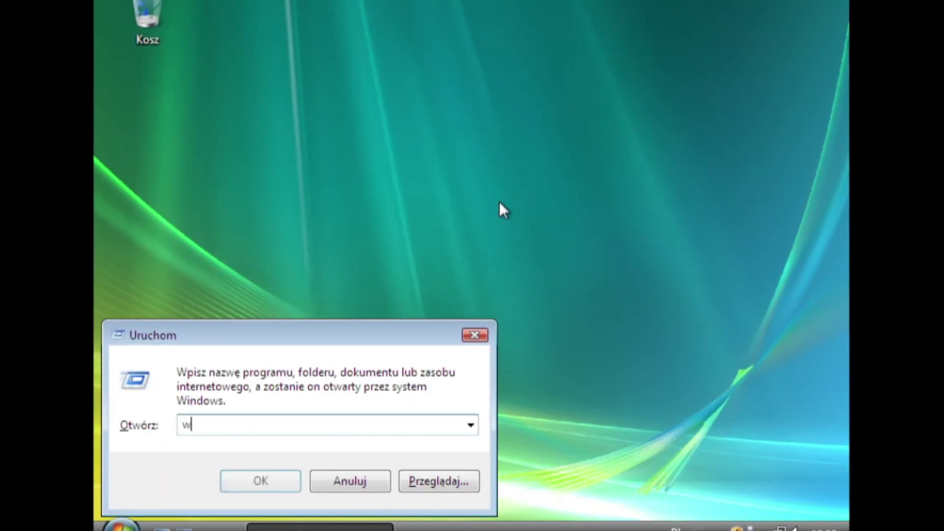
pyautogui.write('inver')
pyautogui.press('Return')
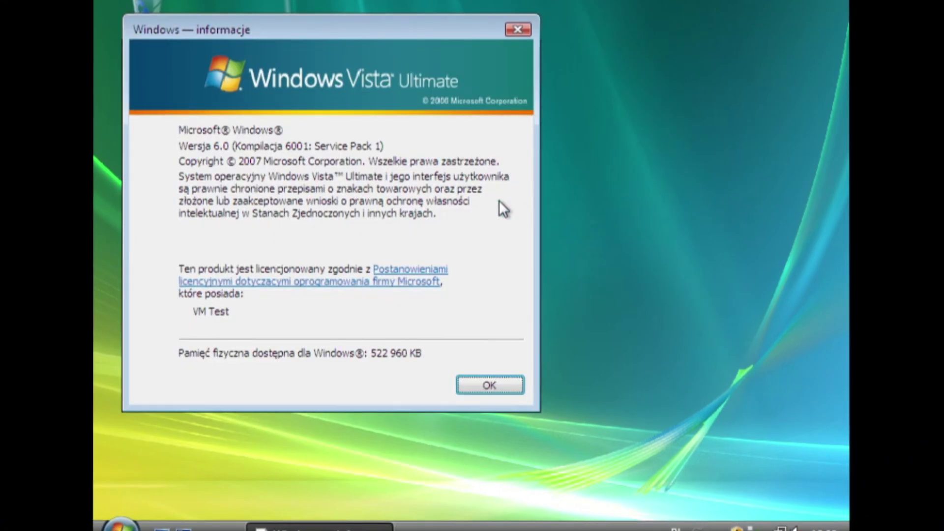
pyautogui.moveTo(261, 27); pyautogui.dragTo(385, 58)
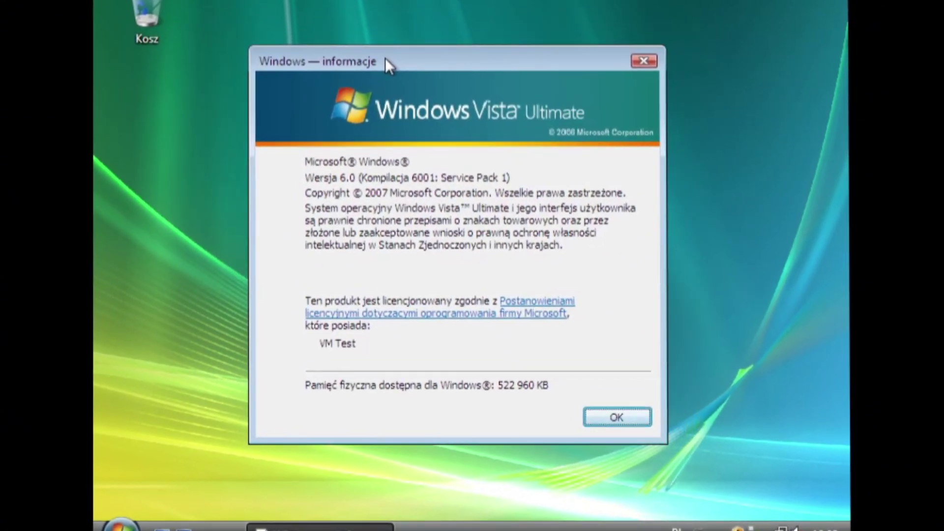